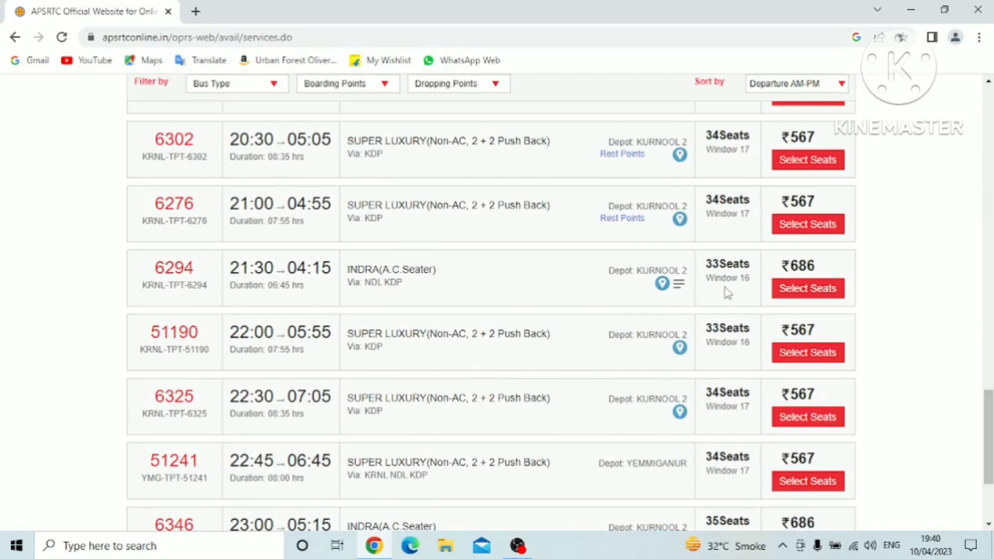
Show the seat layout for service 6294 with boarding point KURNOOL - 21:30 and dropping point TIRUPATHI - 04:15
click(792, 291)
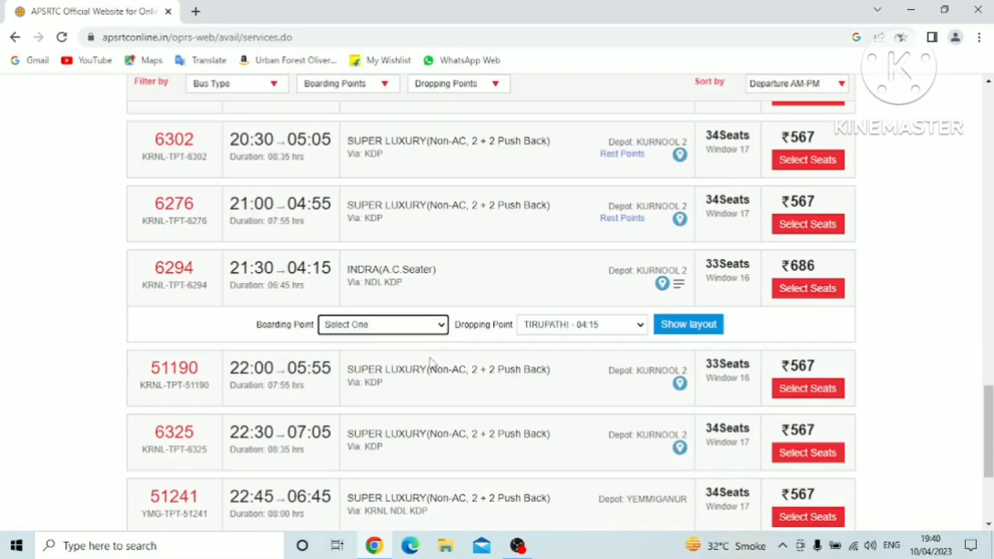
click(420, 328)
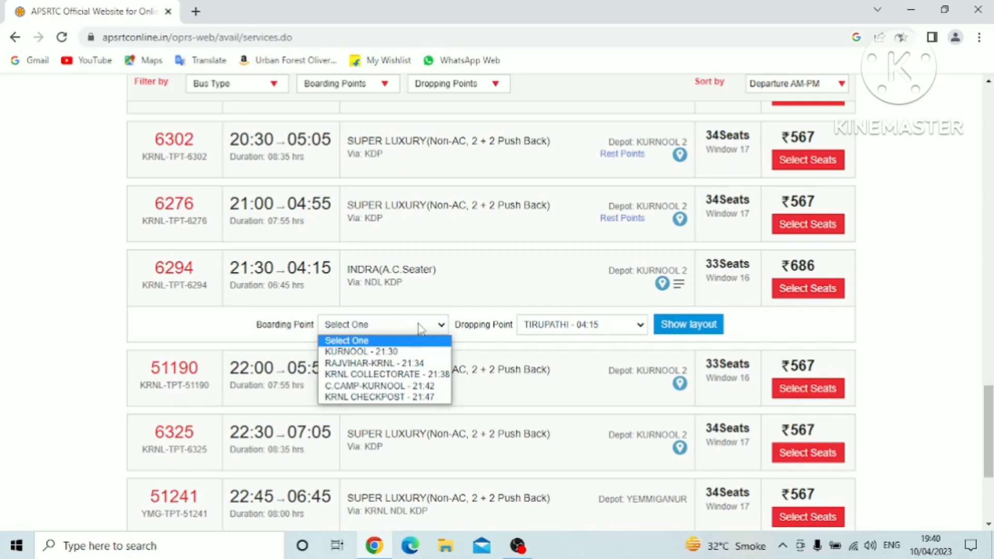
click(406, 352)
click(681, 330)
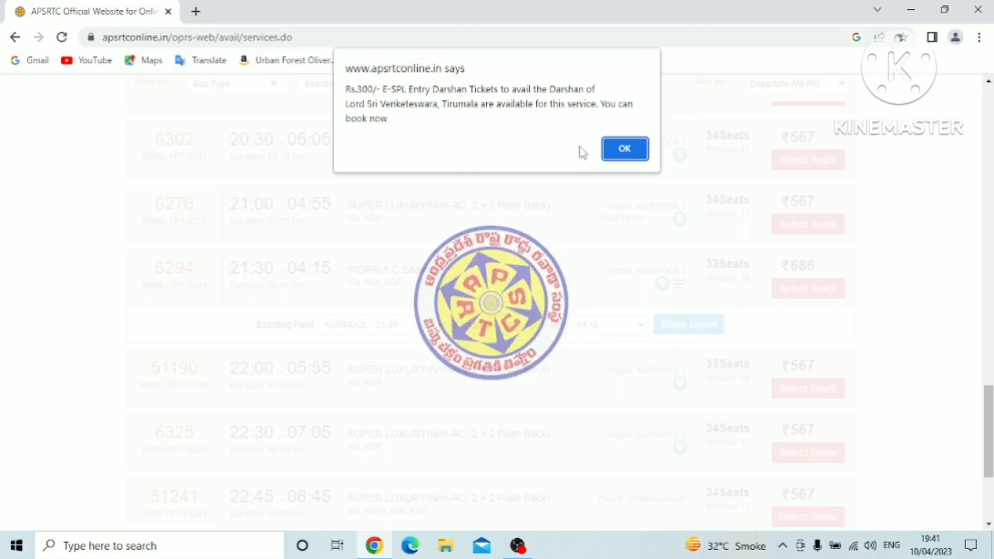
click(606, 148)
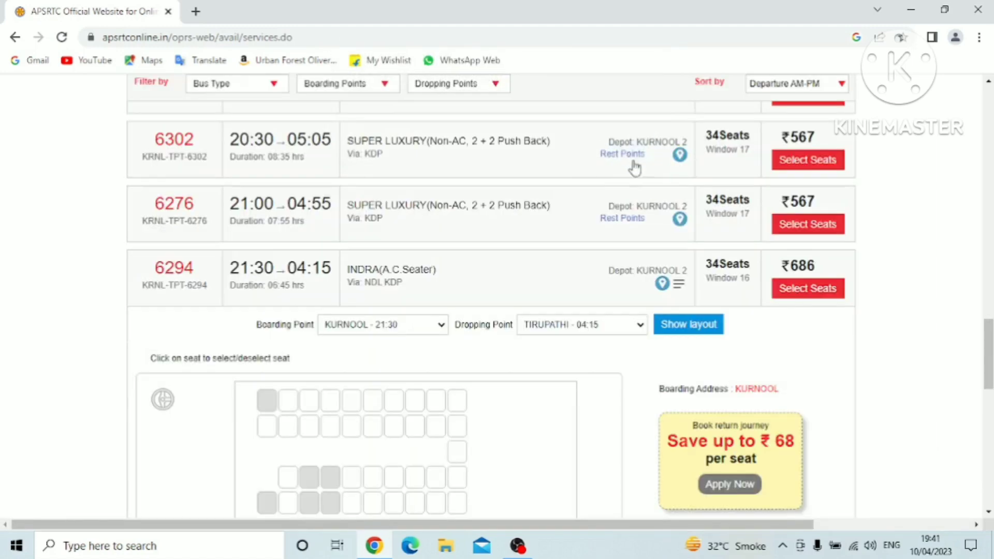
Select seat 6 in the layout of service 6294 and check the total fare
click(289, 503)
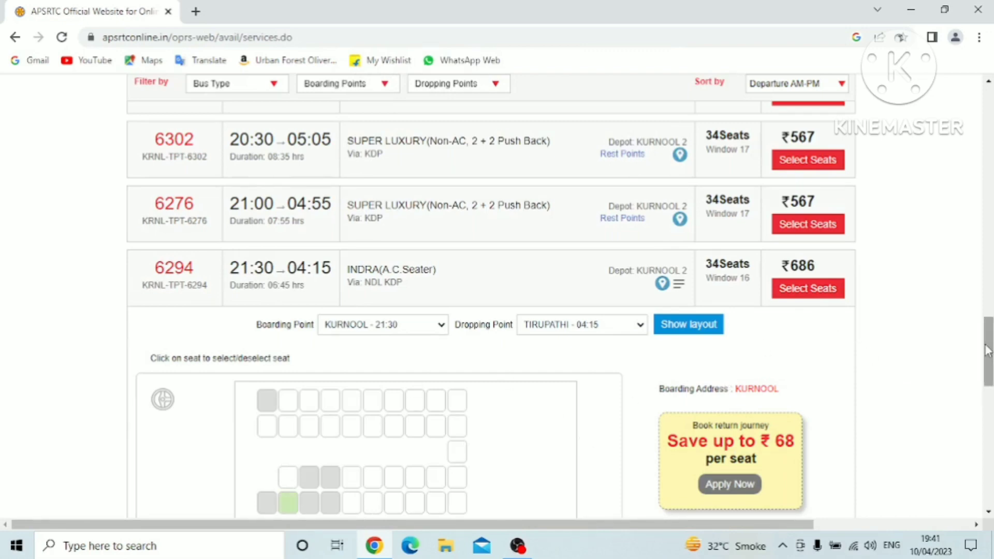
drag(989, 352, 989, 412)
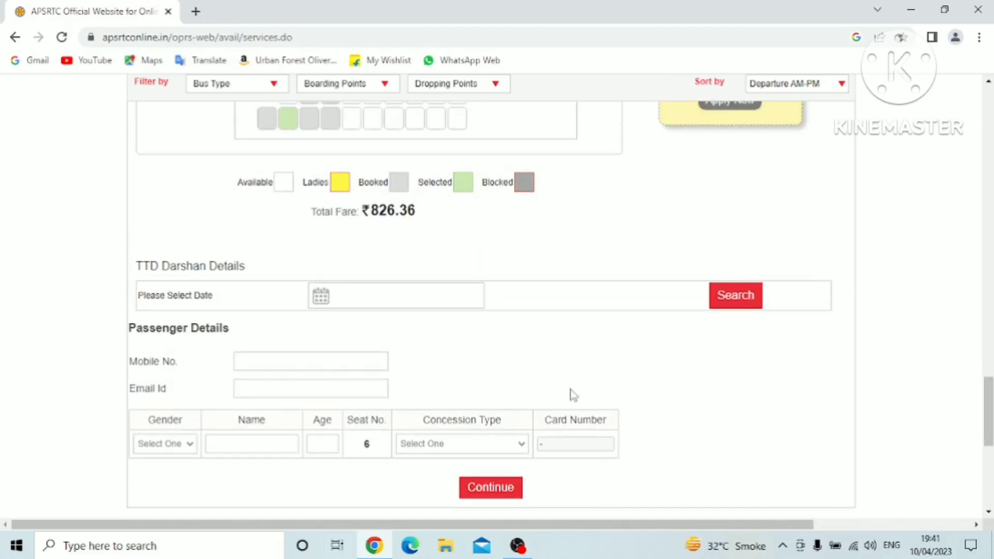
drag(424, 211, 360, 215)
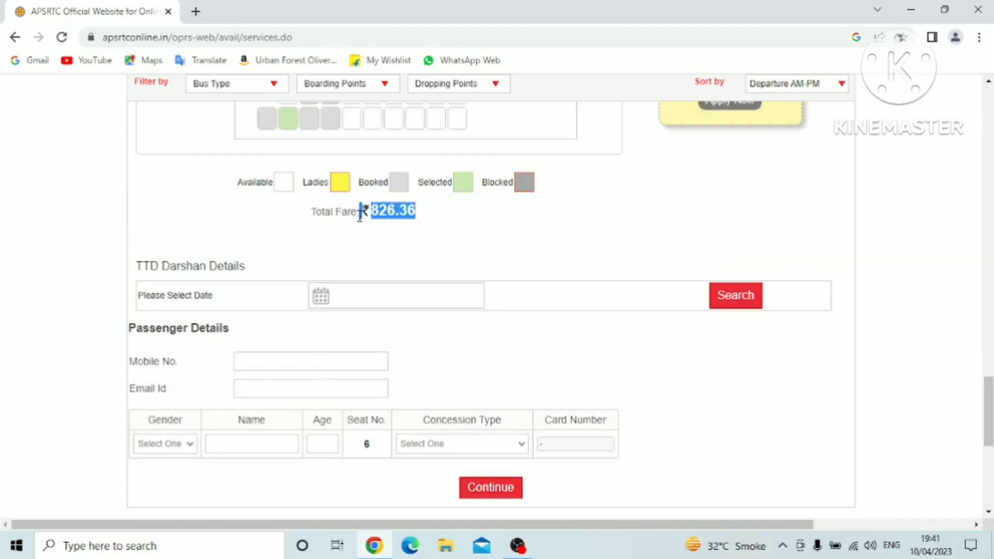
click(458, 274)
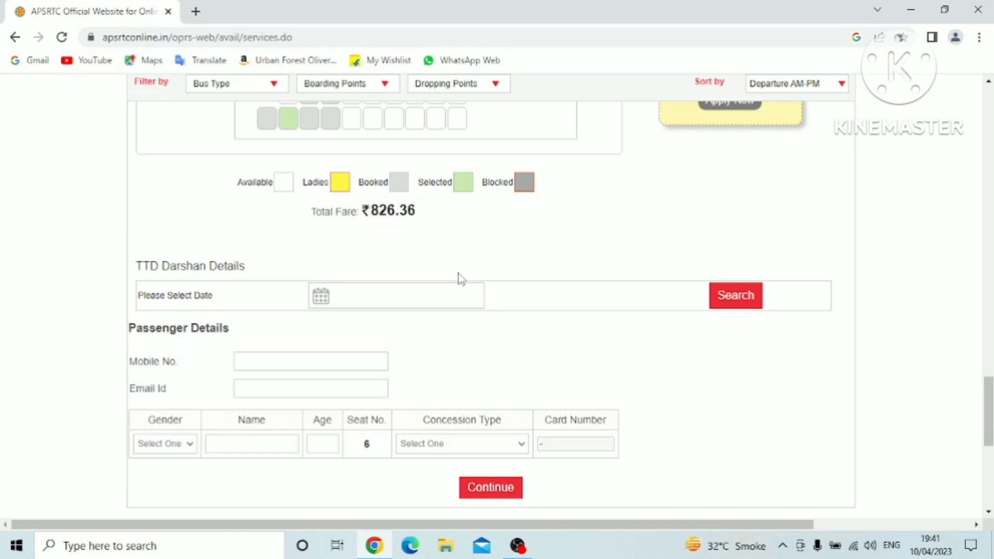
Search the TTD Darshan slots for 18/05/2023
click(320, 296)
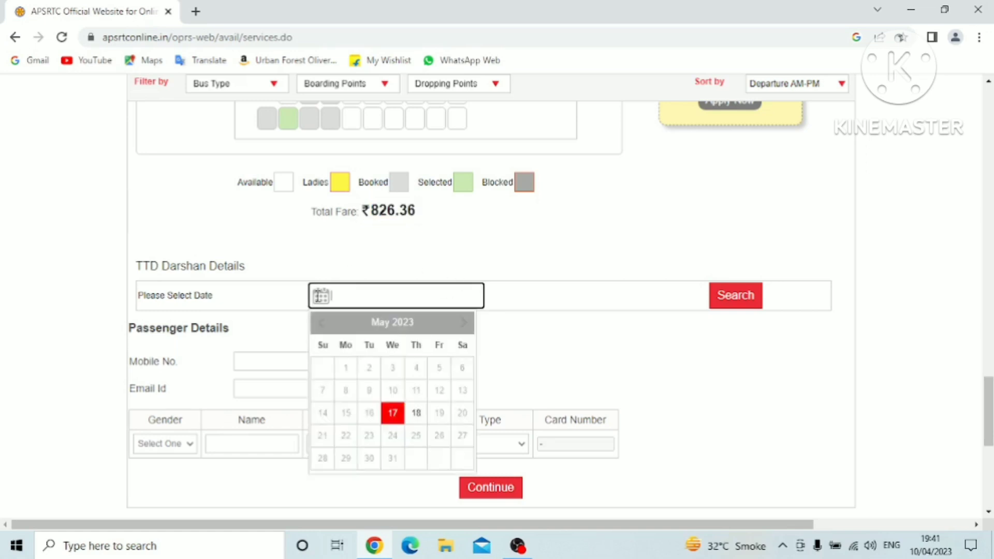
click(416, 417)
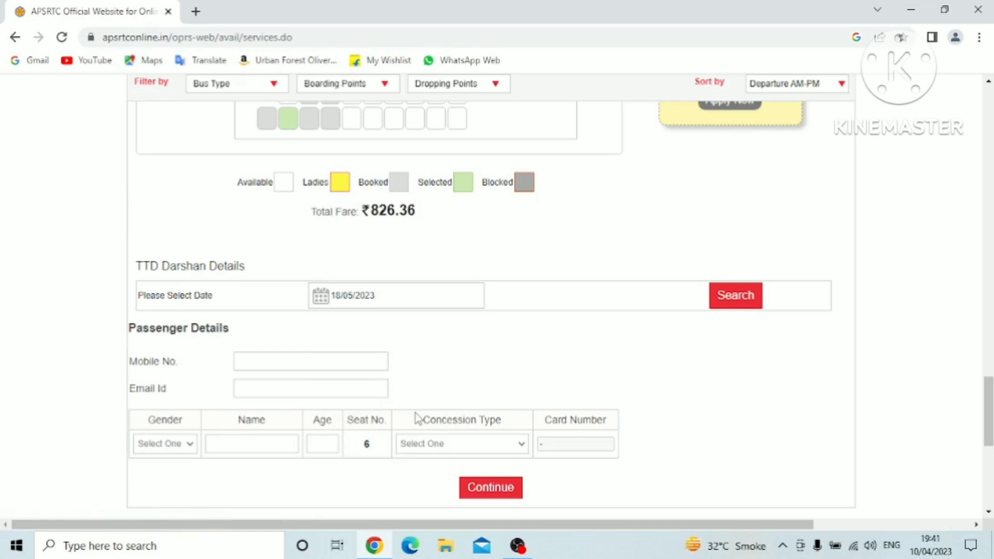
click(744, 310)
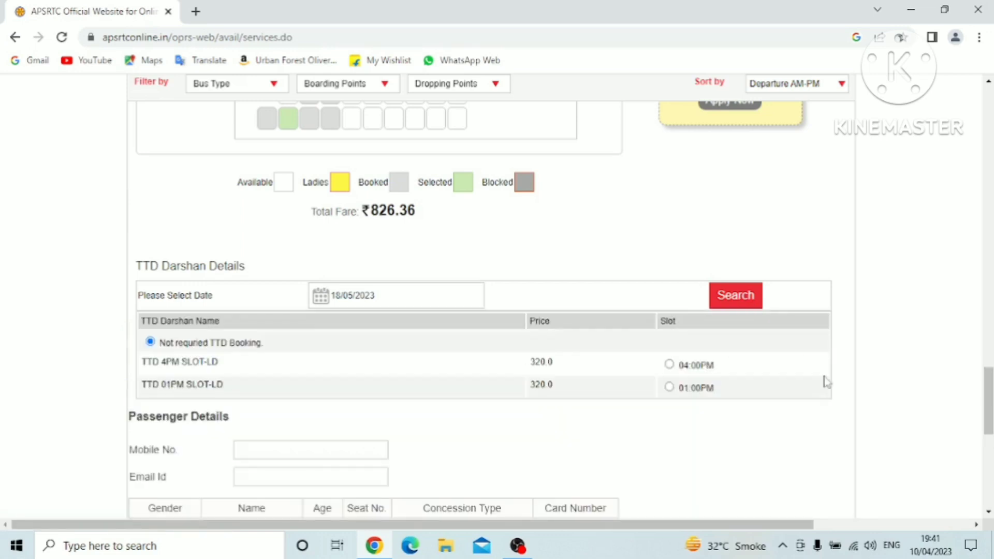
Pick the 04:00PM darshan slot and check its available tickets
drag(990, 396, 990, 408)
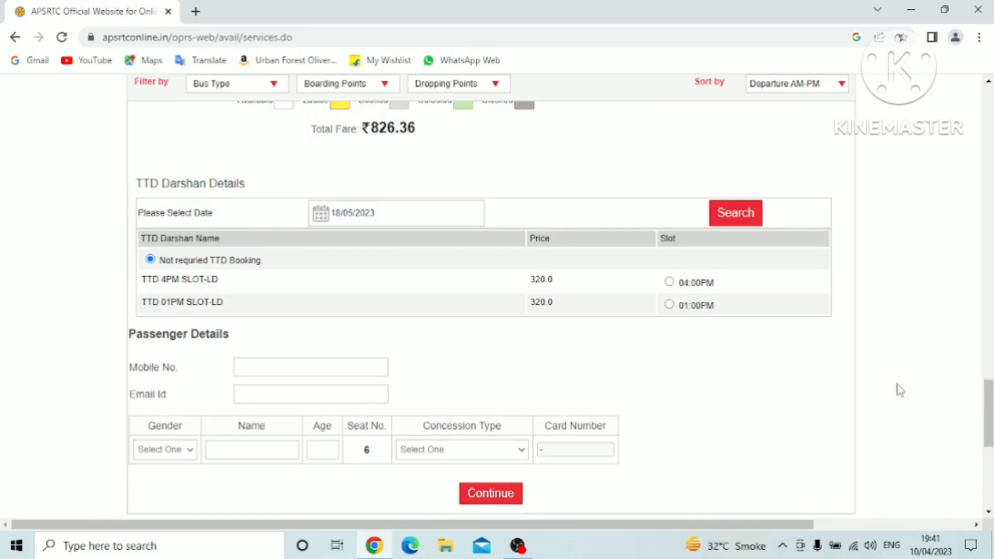
click(670, 283)
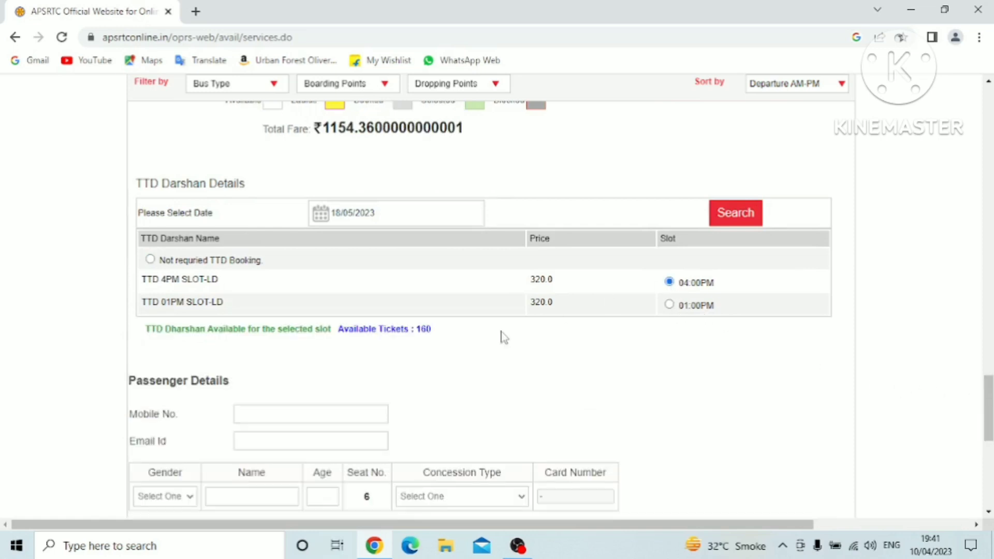
drag(440, 332, 339, 344)
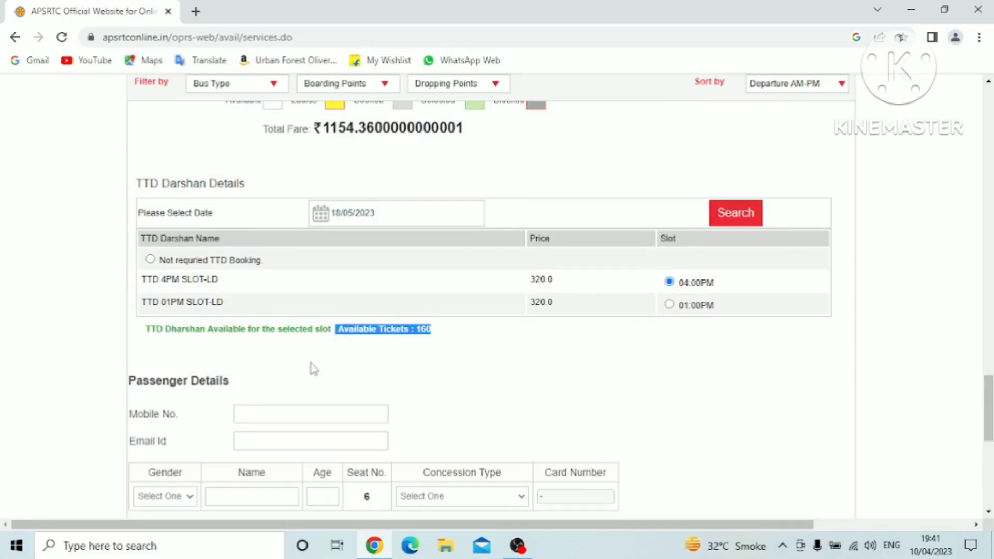
click(324, 365)
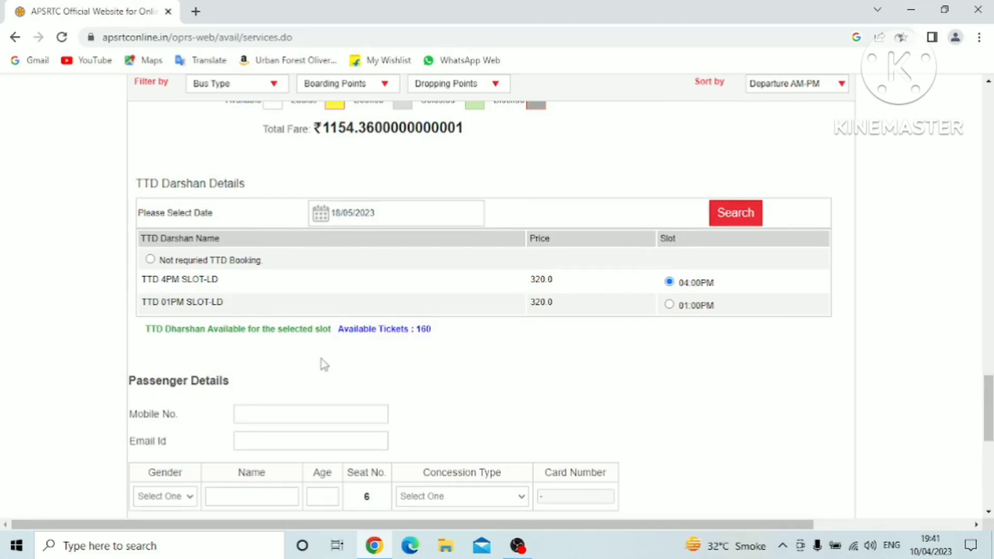
Choose the 01:00PM darshan slot and check how many tickets it has available
click(670, 305)
drag(427, 332, 337, 325)
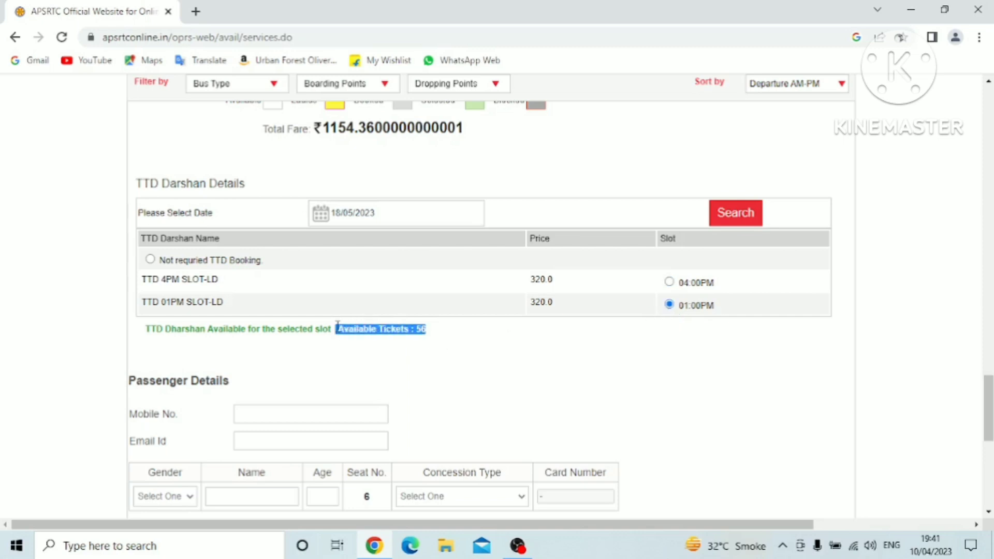
click(339, 347)
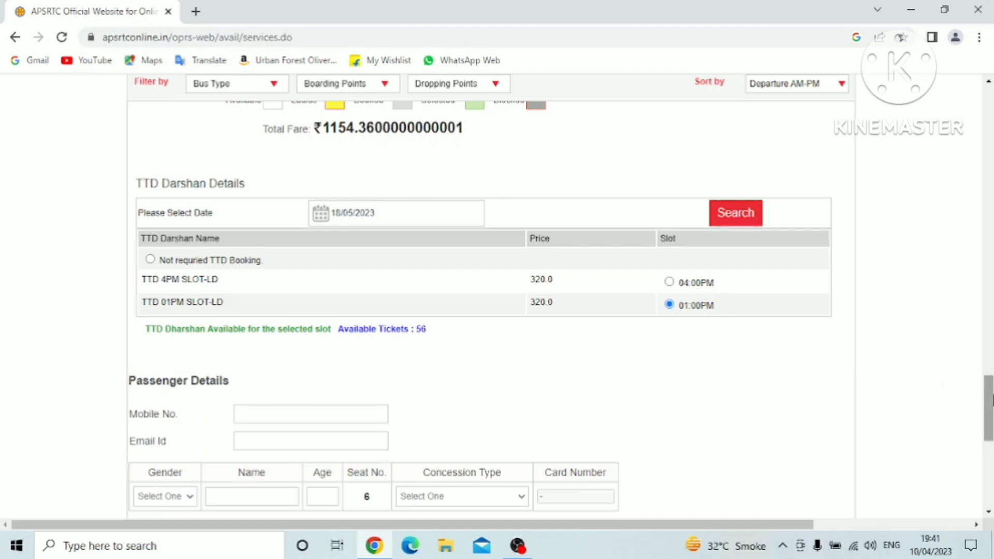
Fill in the passenger's mobile number and name, gender MALE, age 32 and concession type GENERAL PUBLIC
drag(988, 404, 987, 423)
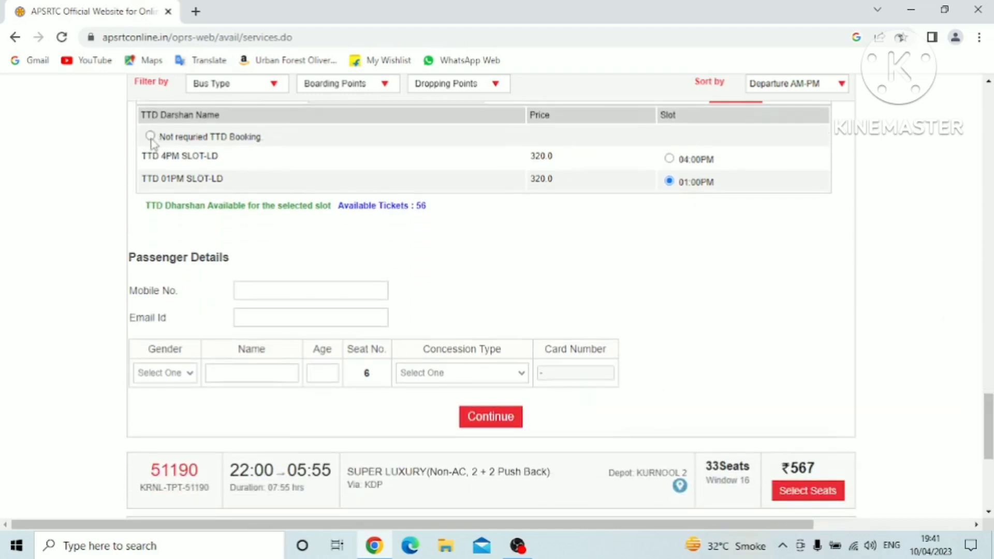
click(248, 290)
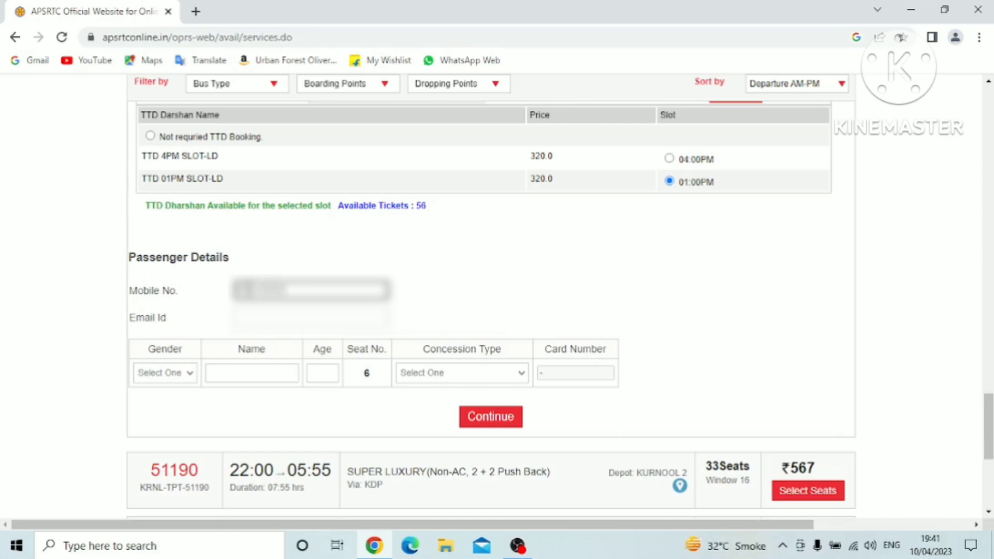
click(241, 373)
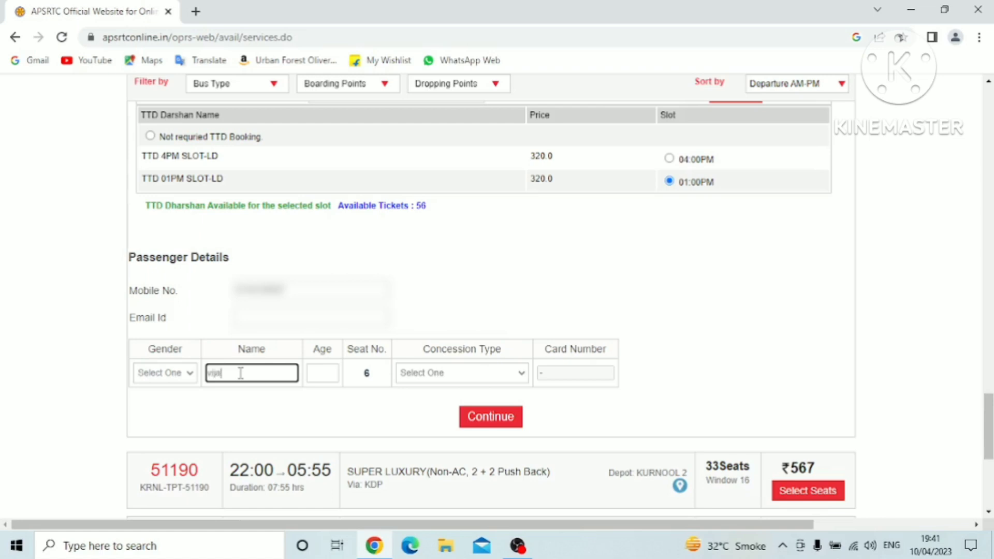
click(175, 377)
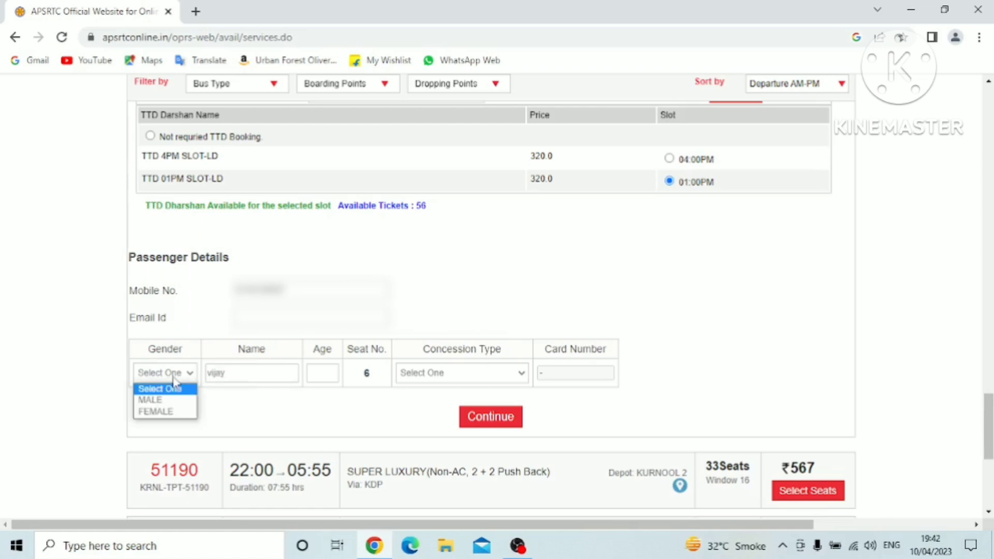
click(169, 401)
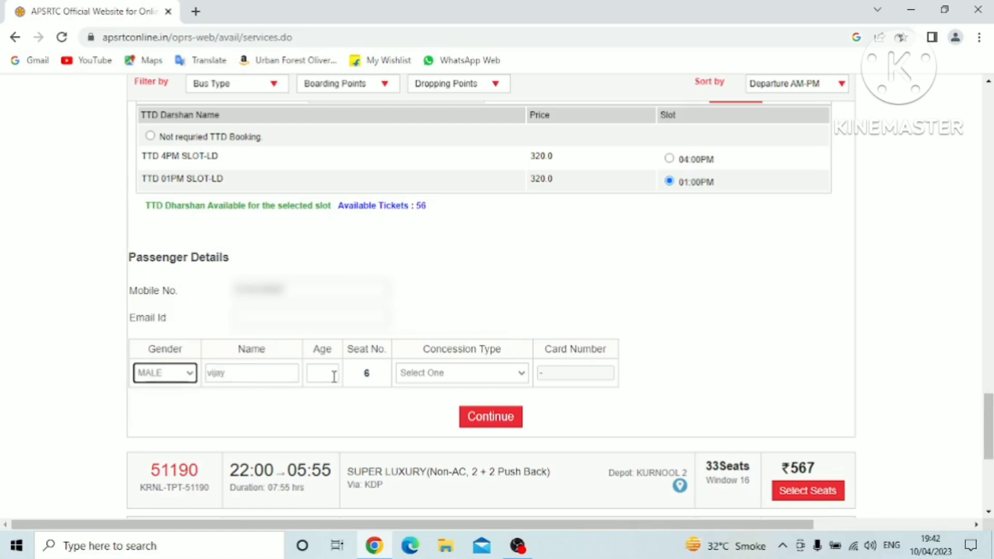
click(332, 374)
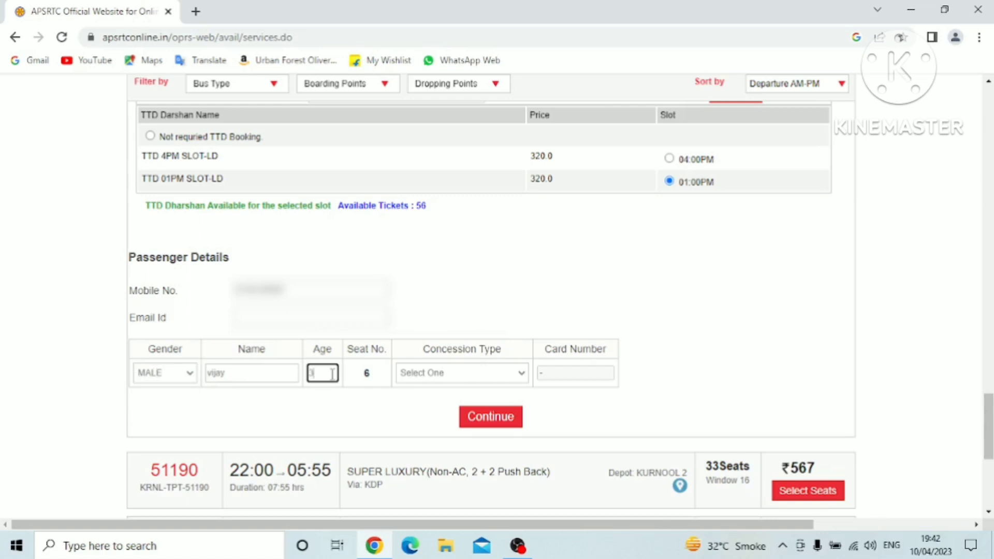
click(520, 373)
click(511, 410)
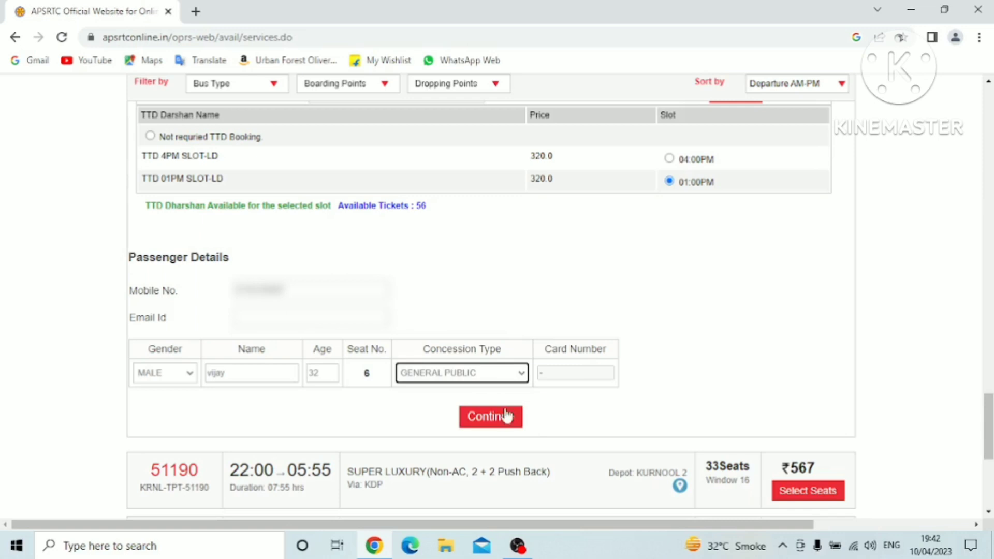
Enter the passenger's e-mail address and submit the passenger details
click(506, 417)
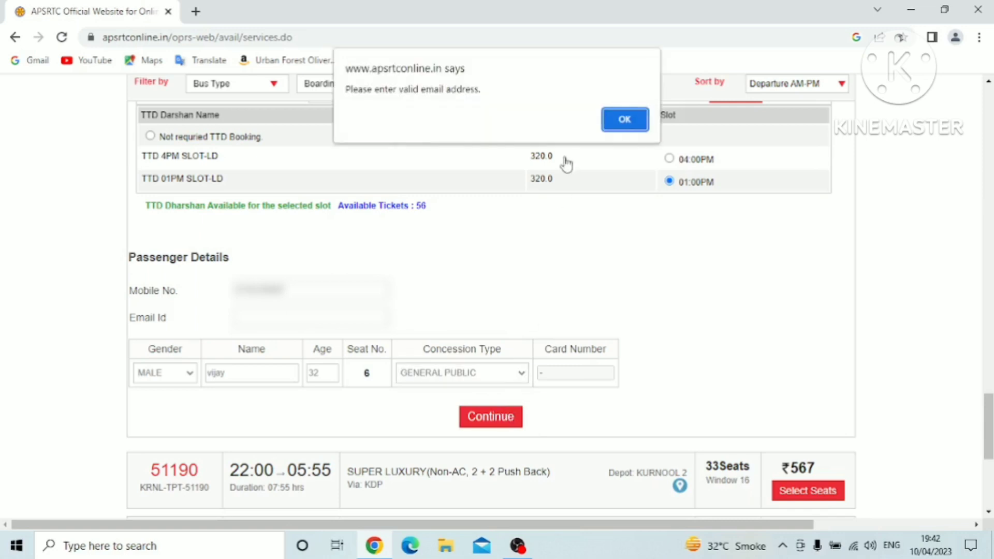
click(622, 118)
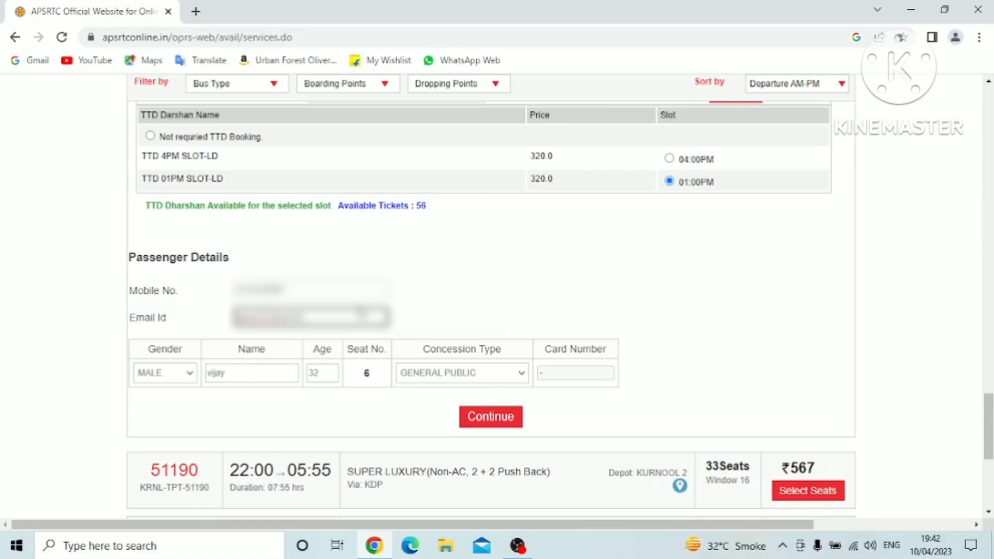
click(506, 421)
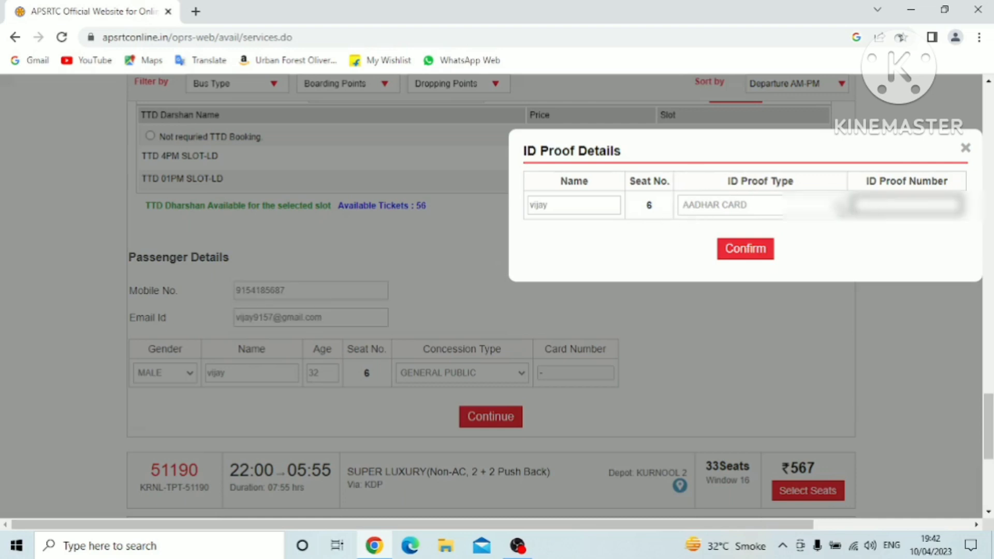
Set the ID proof type to AADHAR CARD, enter the ID proof number and confirm the ID proof details
click(823, 205)
click(828, 221)
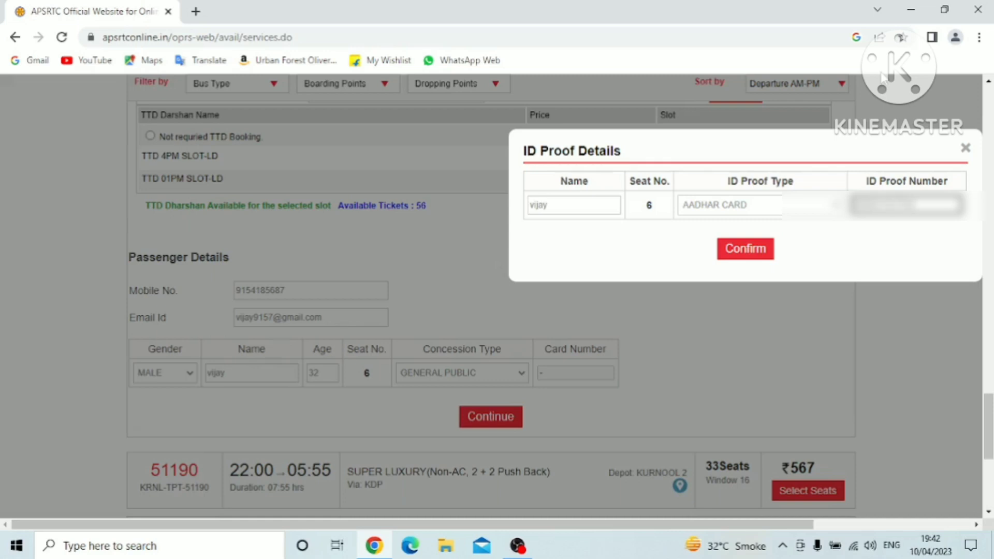
click(745, 249)
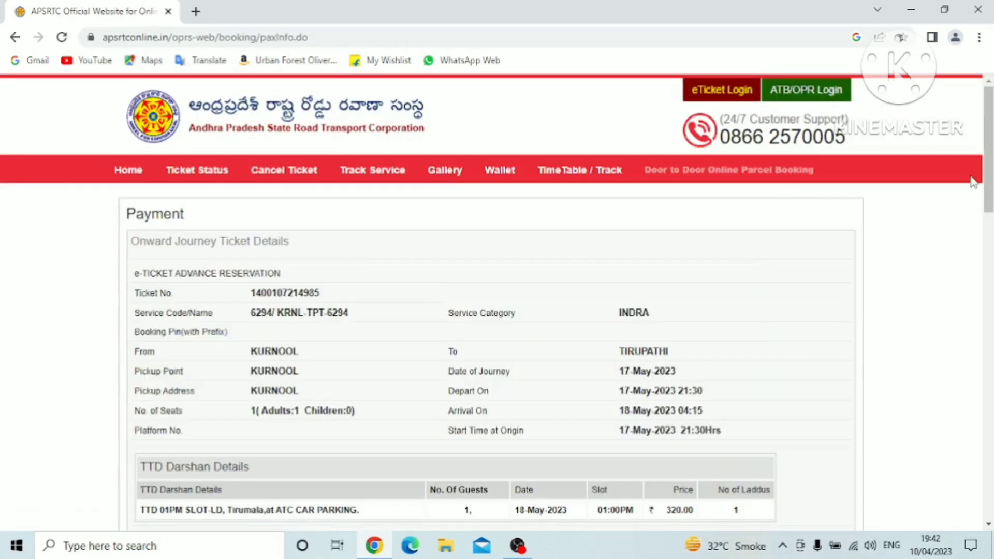
Review the journey, darshan slot, Tirupathi to Tirumala ticket, fare breakdown and passenger details on the payment page
scroll(972, 181, down, 2)
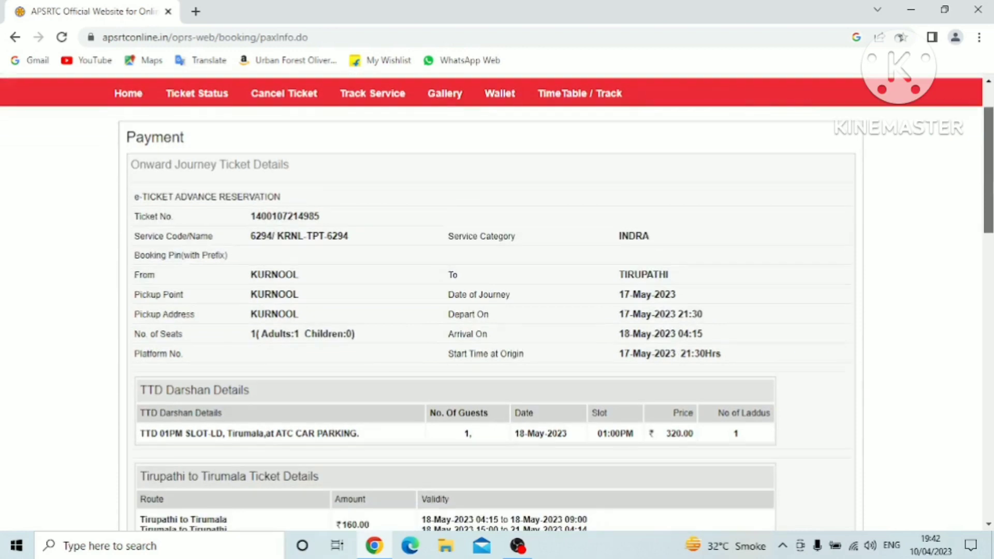
scroll(706, 217, down, 1)
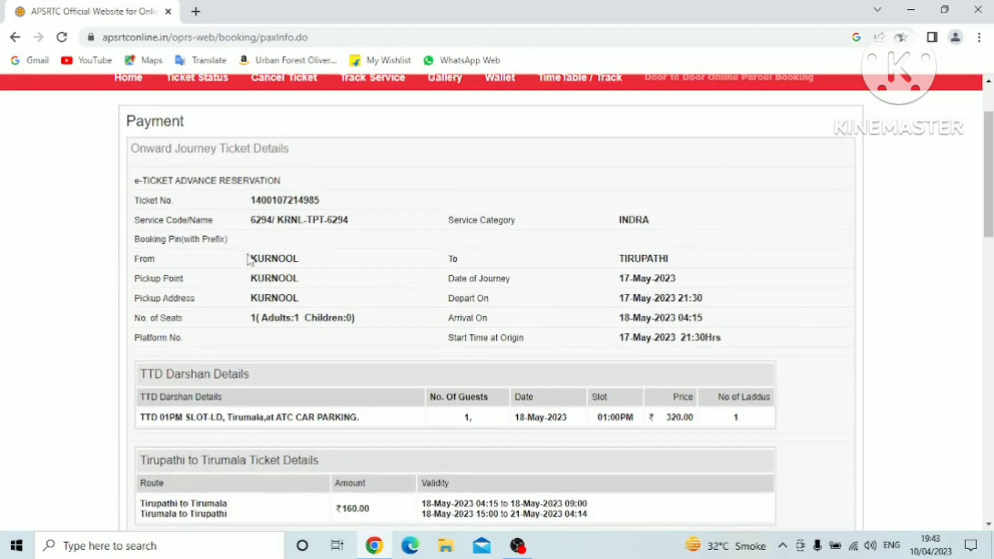
drag(248, 259, 676, 261)
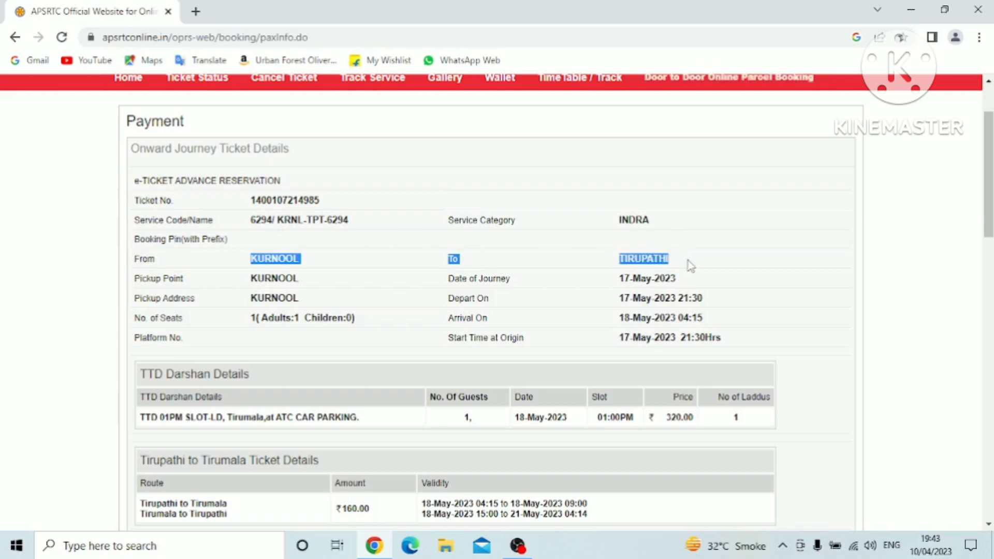
click(668, 282)
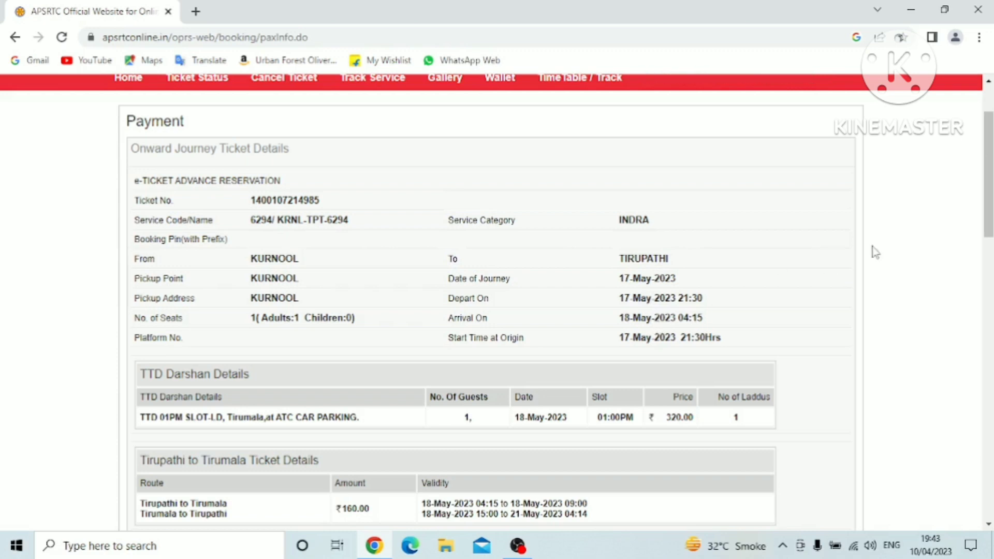
drag(990, 210, 992, 256)
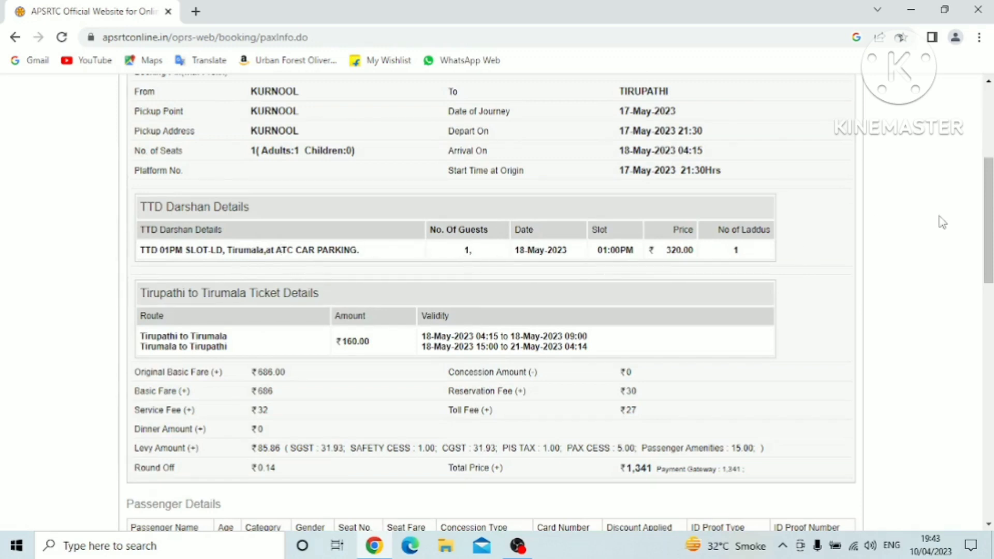
scroll(987, 223, down, 2)
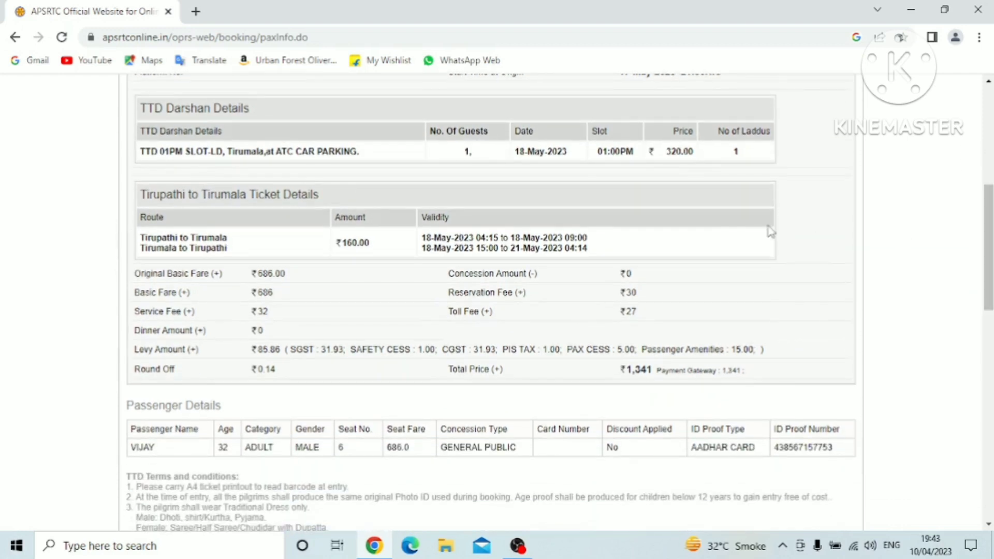
Review the Tirupathi to Tirumala ticket validity, fare breakdown, passenger details, terms and conditions and payment gateway options
drag(589, 249, 140, 245)
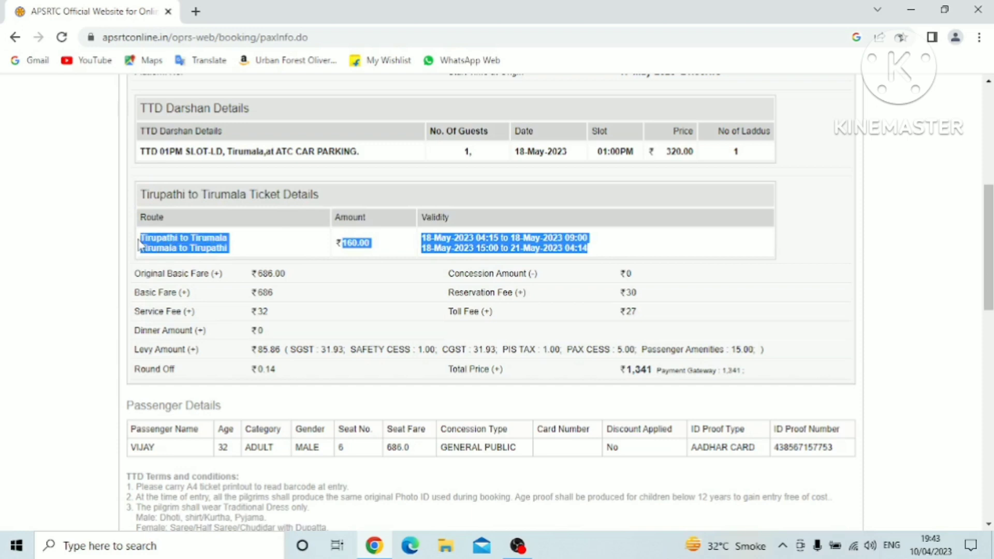
click(292, 237)
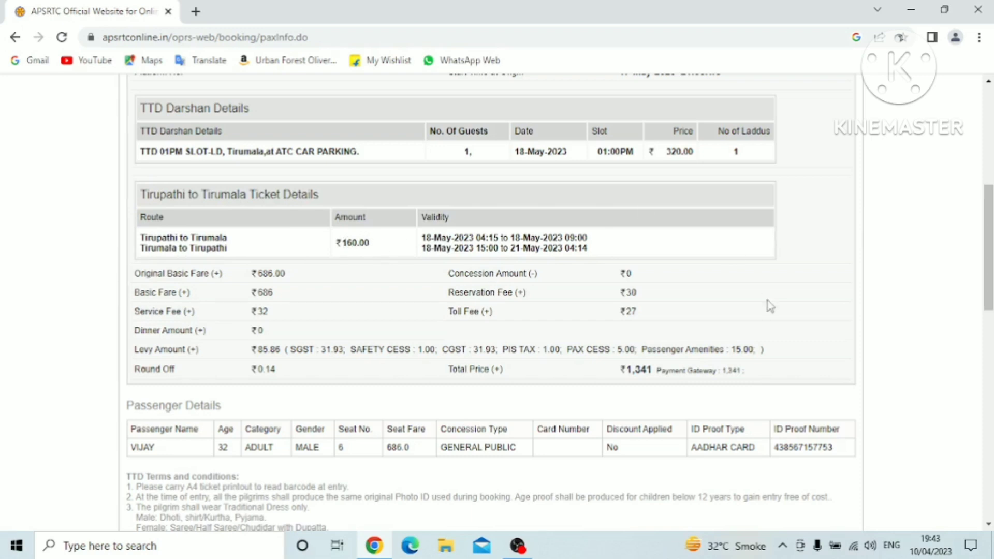
scroll(990, 273, down, 2)
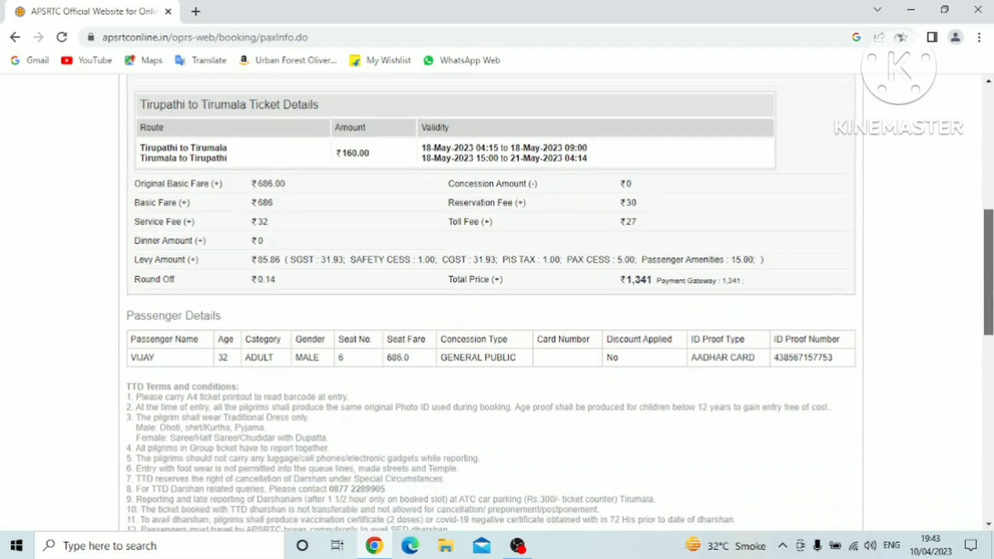
scroll(990, 272, down, 1)
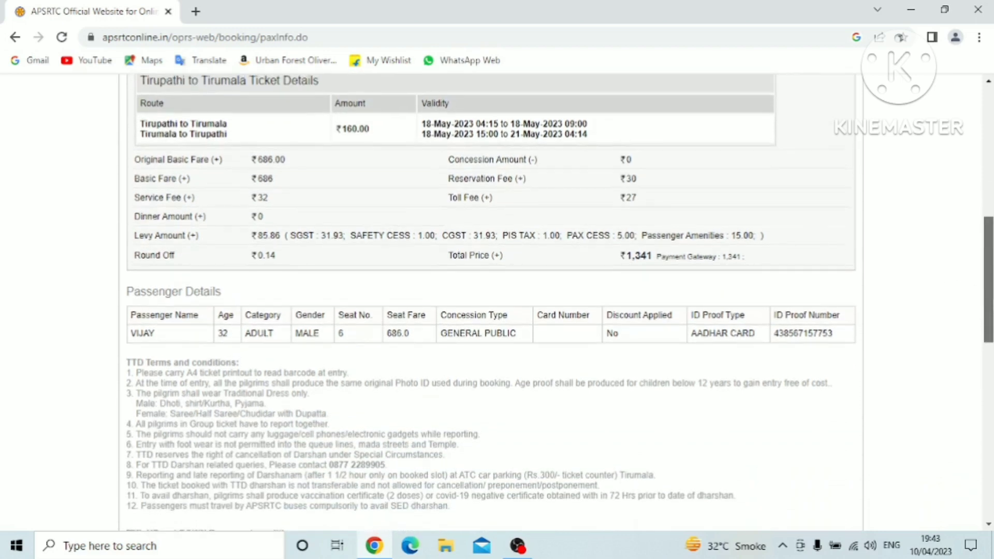
scroll(990, 273, down, 1)
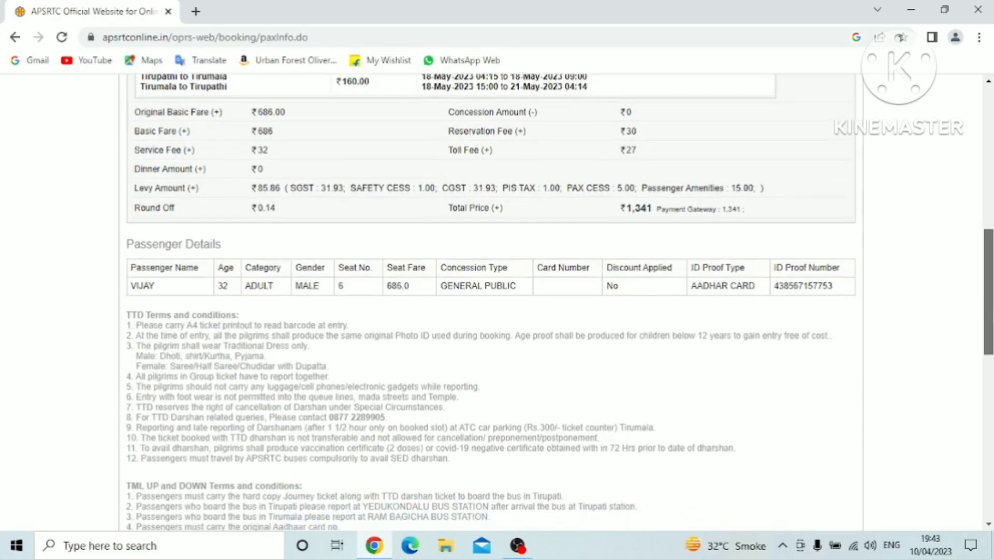
scroll(491, 302, down, 6)
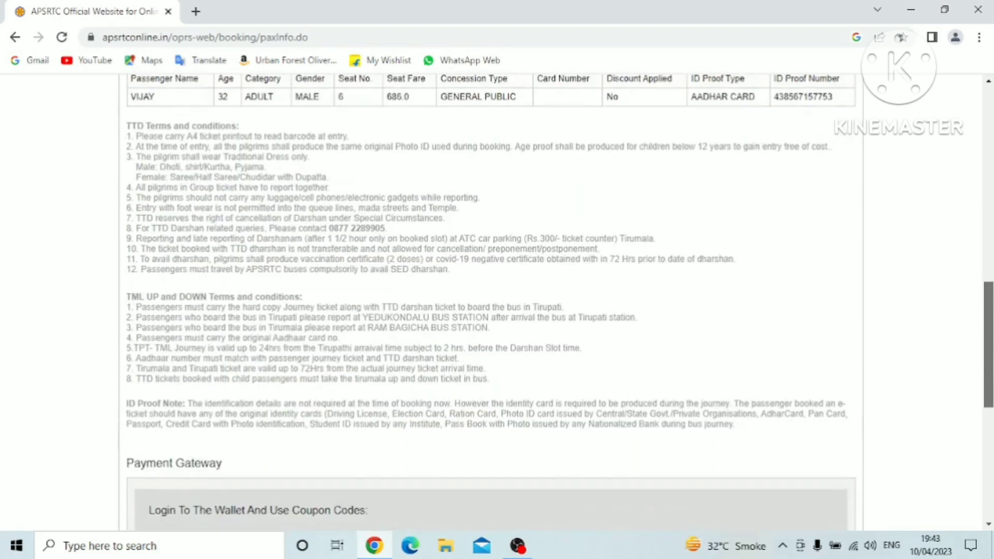
scroll(990, 340, down, 4)
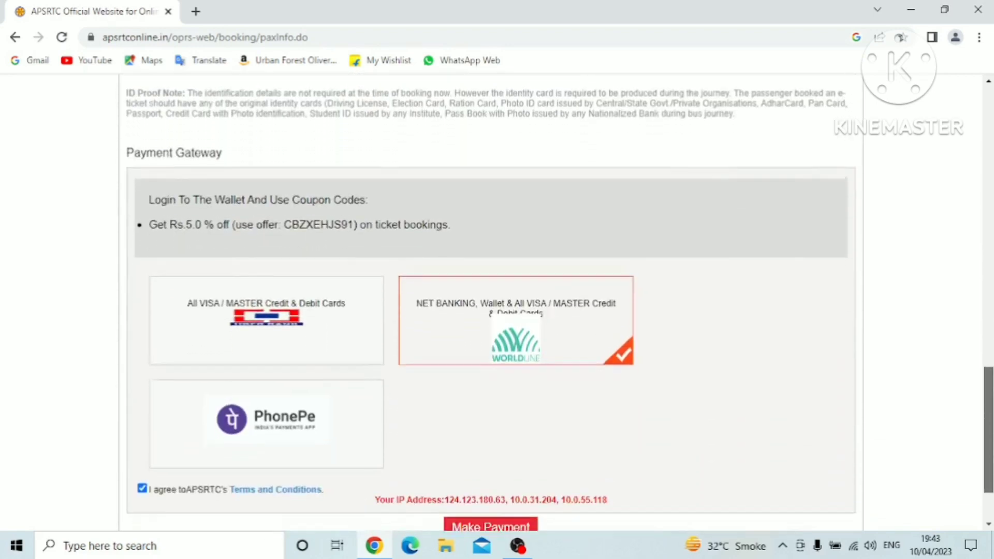
Save the payment page with the journey and darshan details as a PDF on the Desktop, keeping the suggested file name
scroll(990, 340, up, 8)
scroll(991, 339, up, 10)
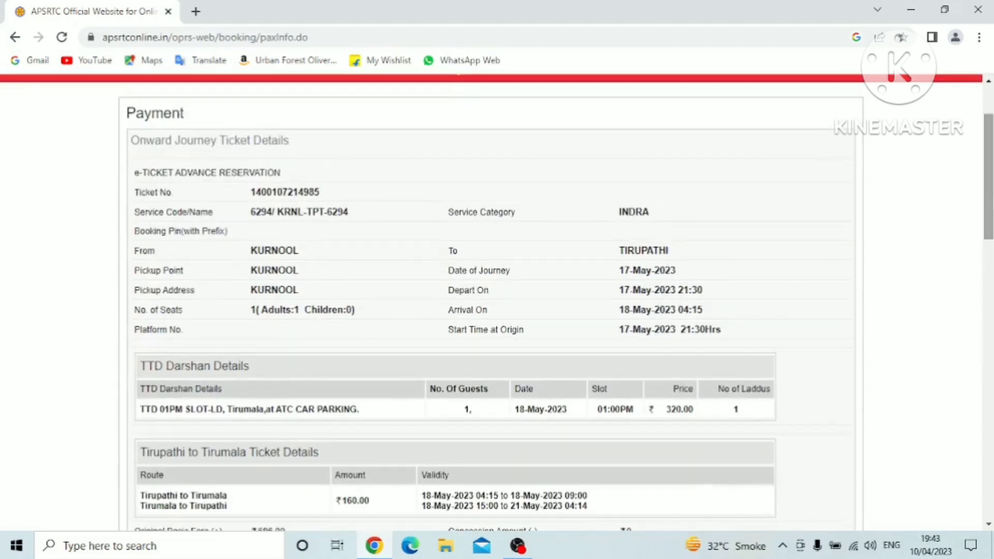
right_click(749, 182)
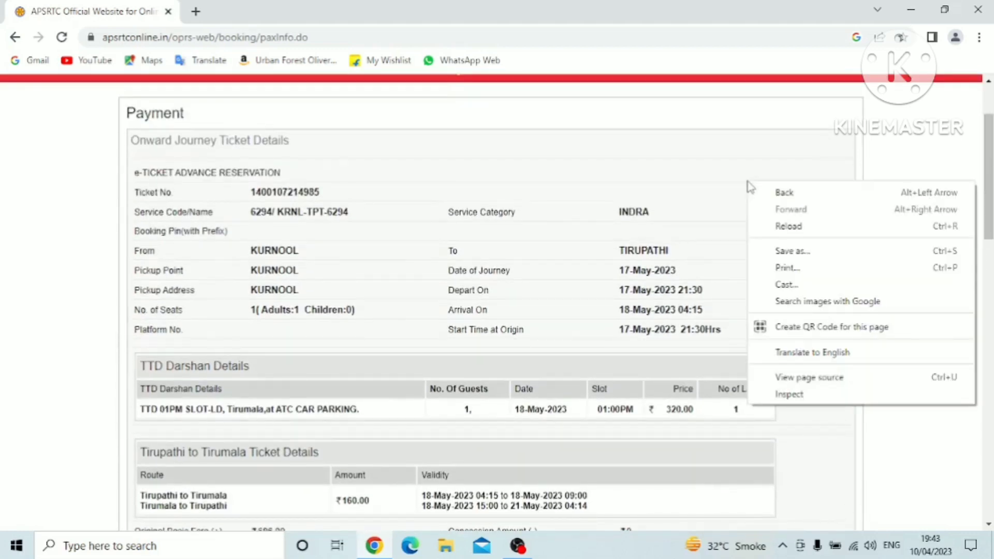
click(782, 276)
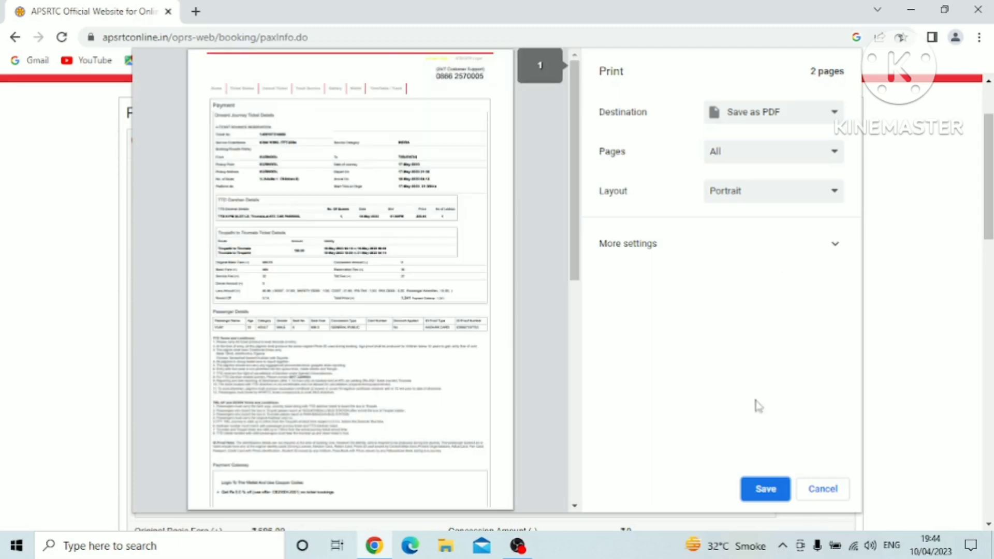
click(766, 491)
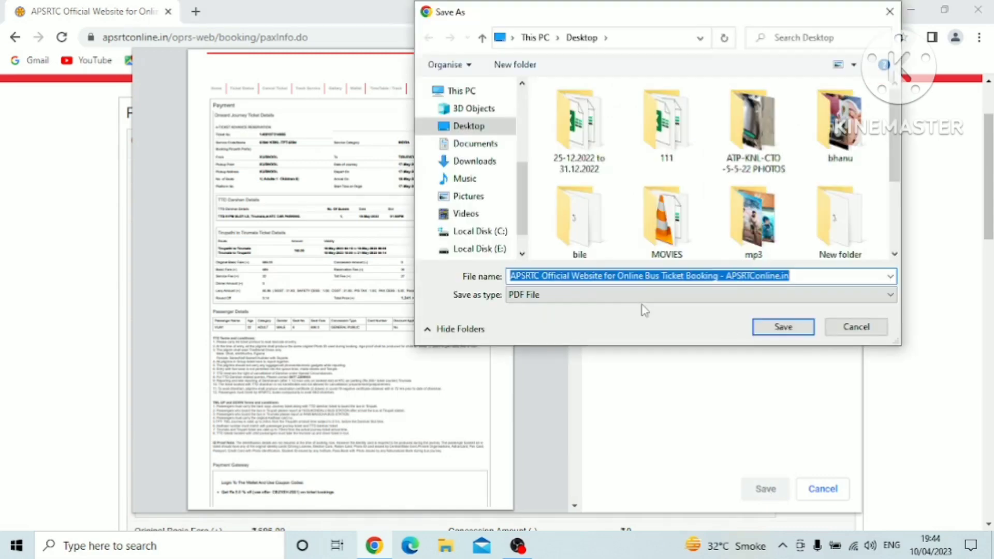
click(782, 327)
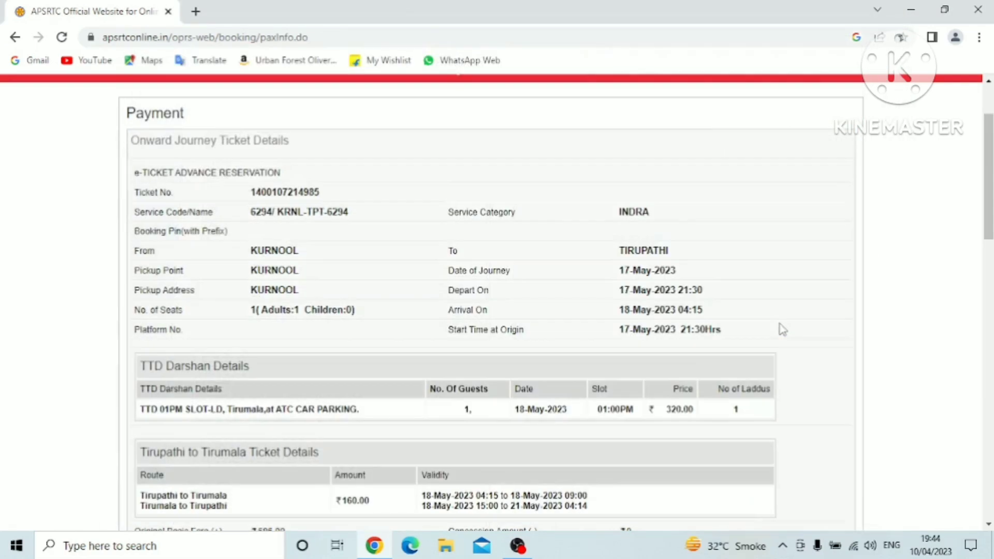
Choose PhonePe as the payment gateway and proceed to make the payment
scroll(497, 300, down, 8)
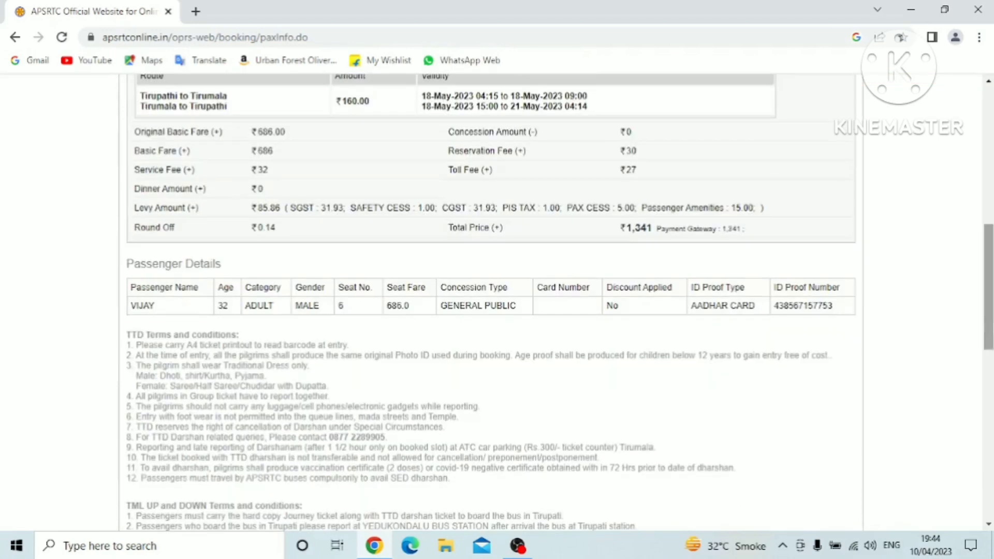
scroll(497, 300, down, 8)
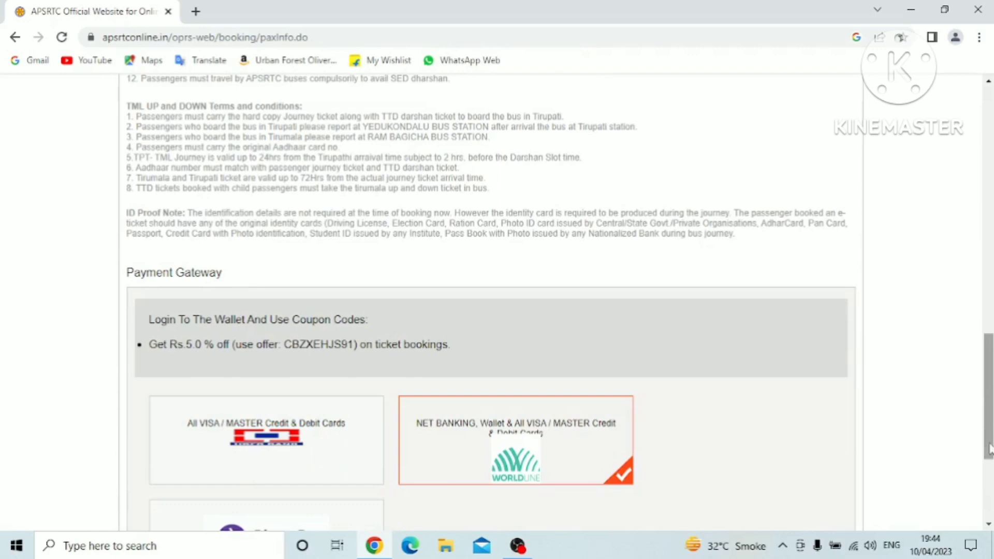
scroll(991, 477, down, 1)
scroll(991, 476, down, 4)
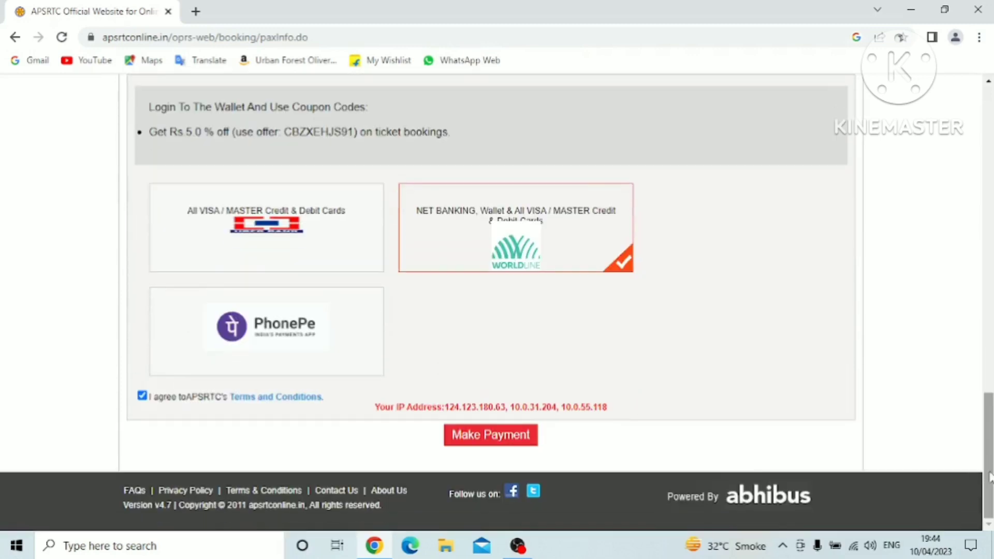
click(298, 357)
click(460, 441)
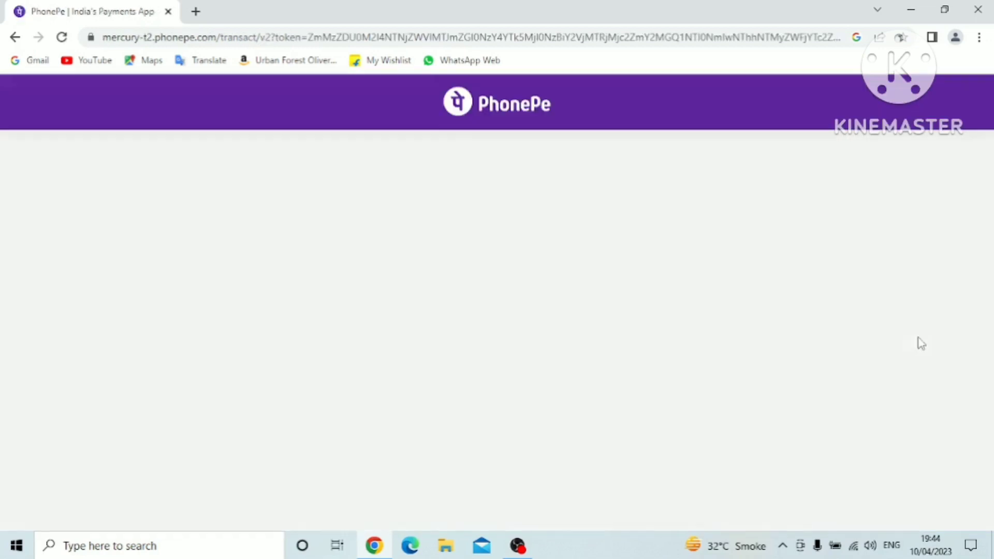
Clear the mobile number on the PhonePe payment page and display the QR code for scan-and-pay instead
scroll(991, 293, down, 2)
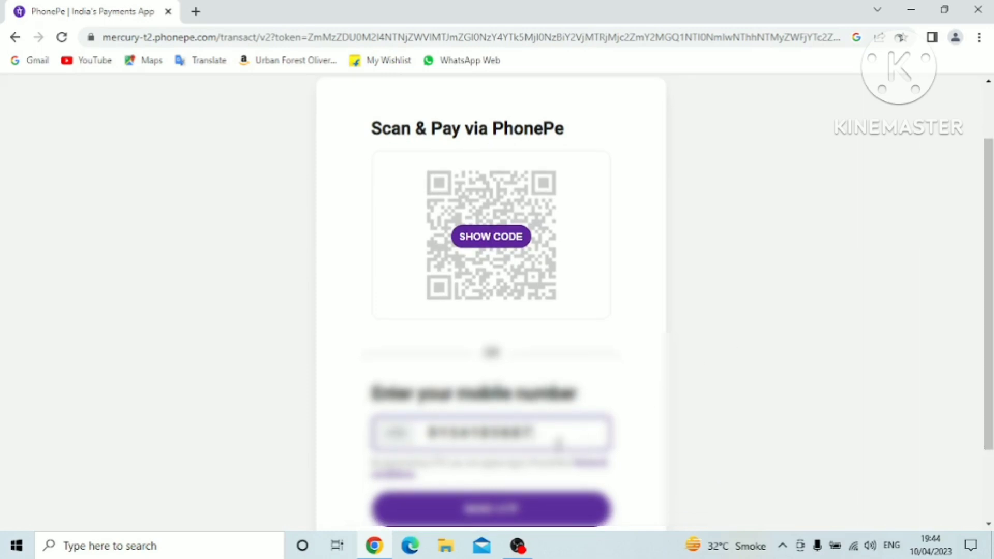
key(BackSpace)
key(BackSpace)
key(BackSpace)
key(BackSpace)
key(BackSpace)
key(BackSpace)
key(BackSpace)
key(BackSpace)
key(BackSpace)
key(BackSpace)
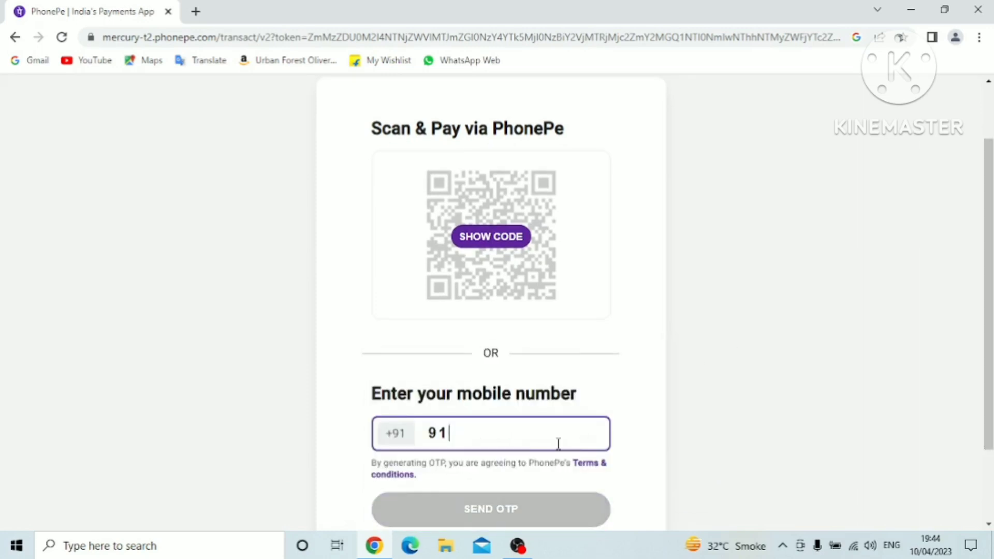
click(482, 238)
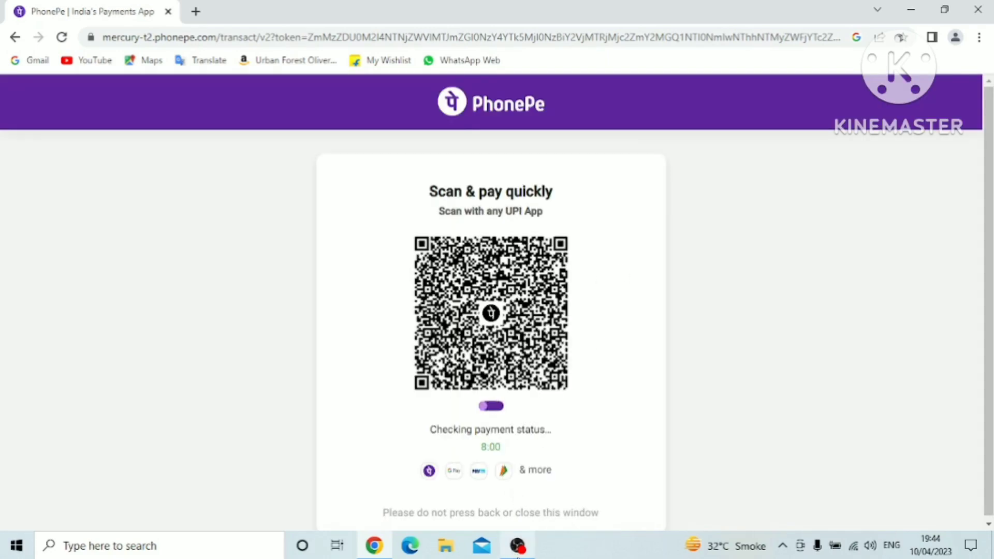
click(517, 545)
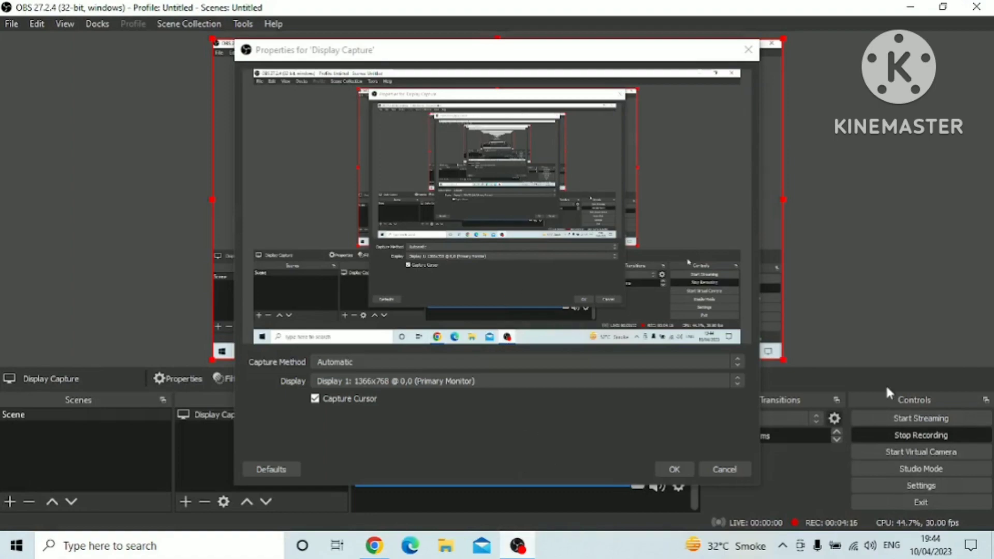
click(888, 434)
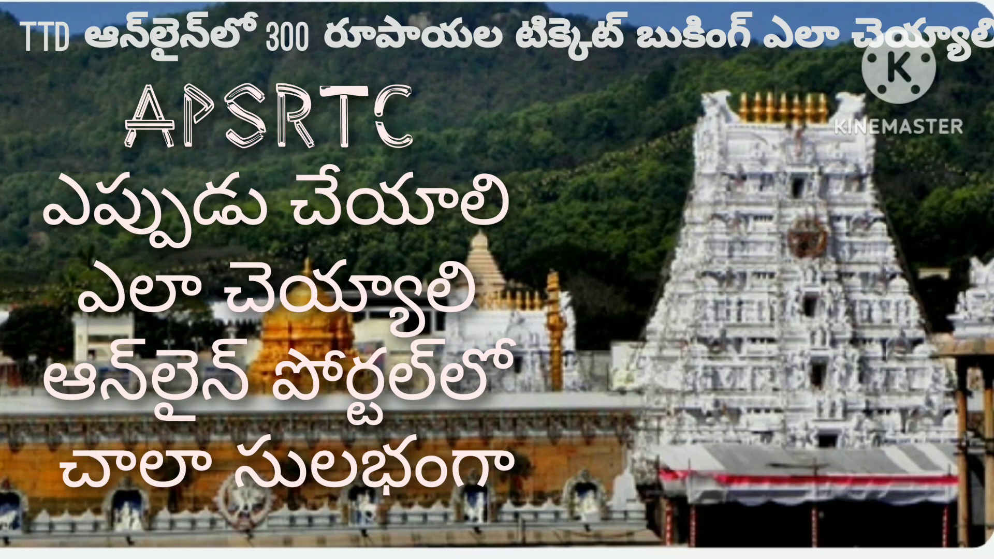